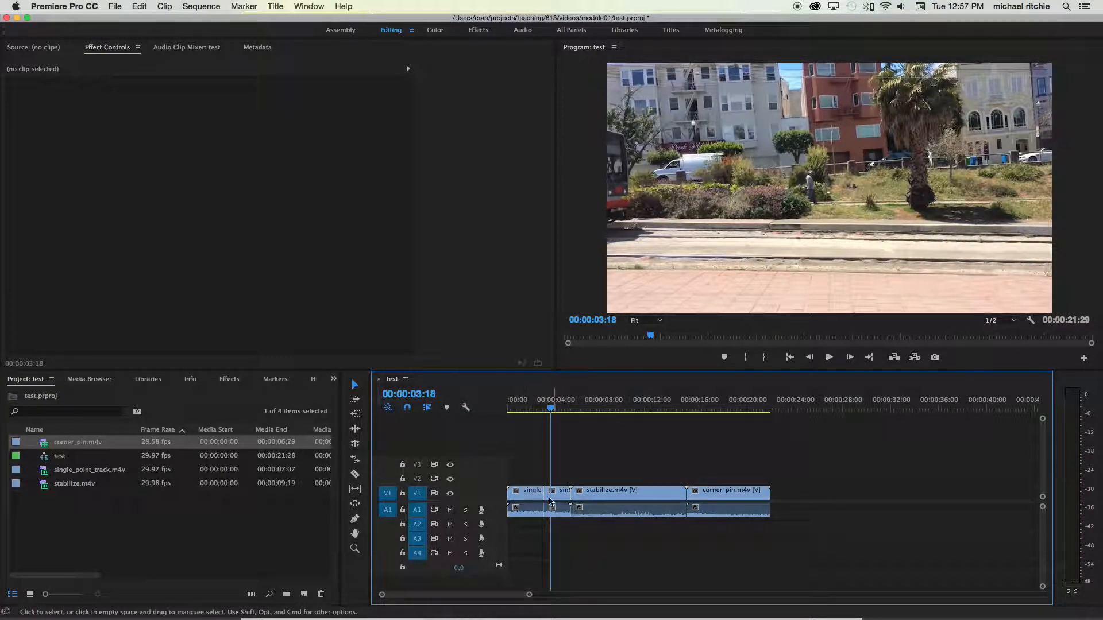
- Unlink the corner_pin.m4v clip's audio from its video and delete the audio part
drag(551, 410, 626, 433)
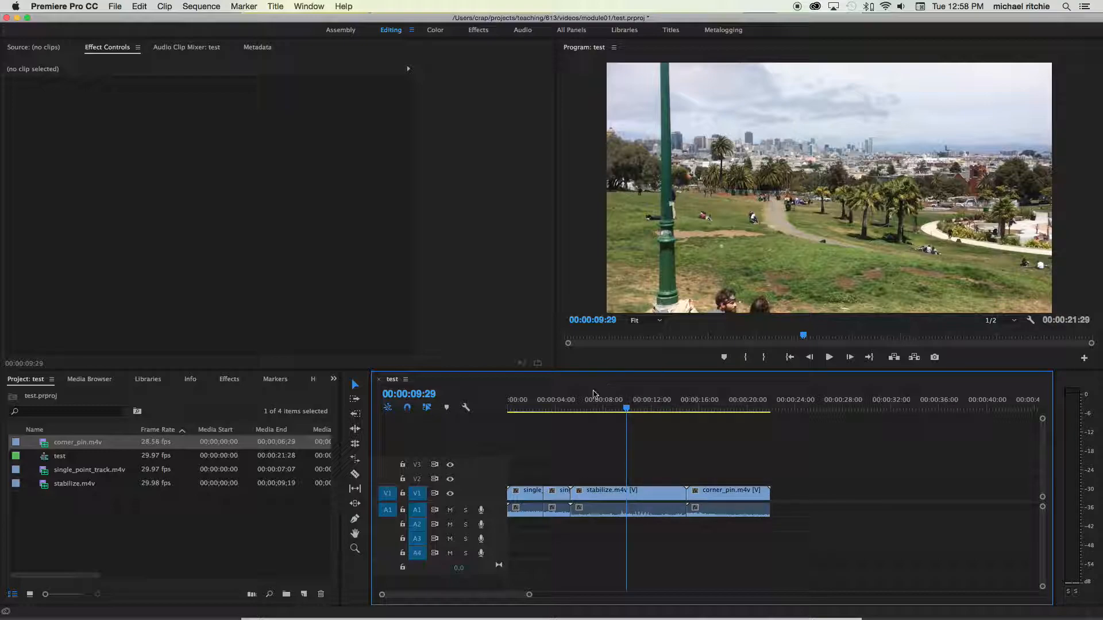
click(529, 511)
click(546, 540)
click(528, 504)
click(564, 516)
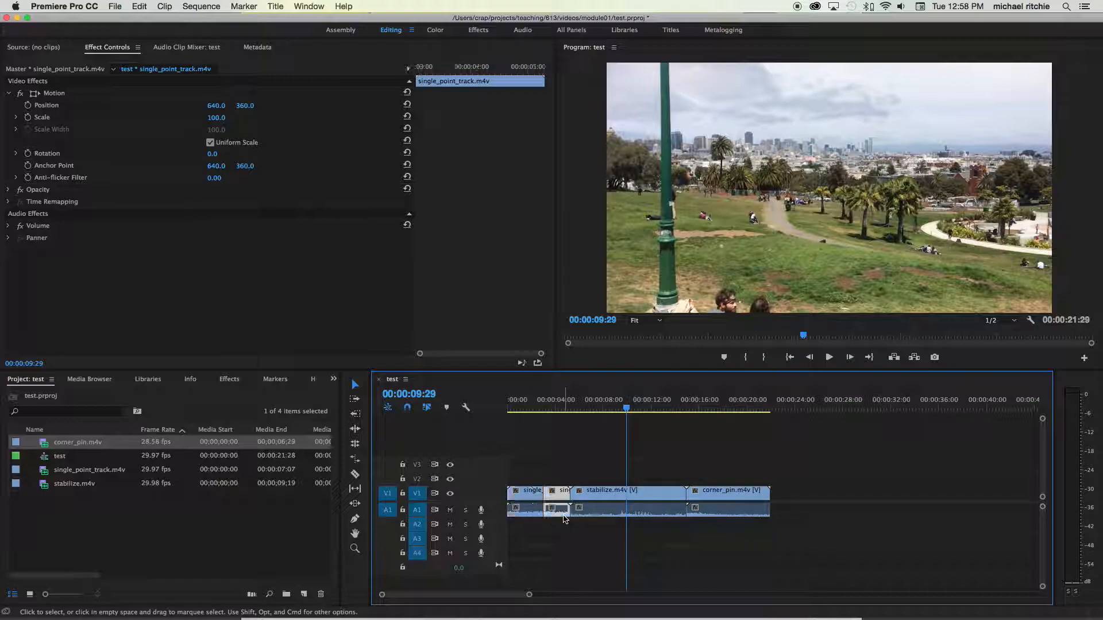
click(610, 517)
click(727, 515)
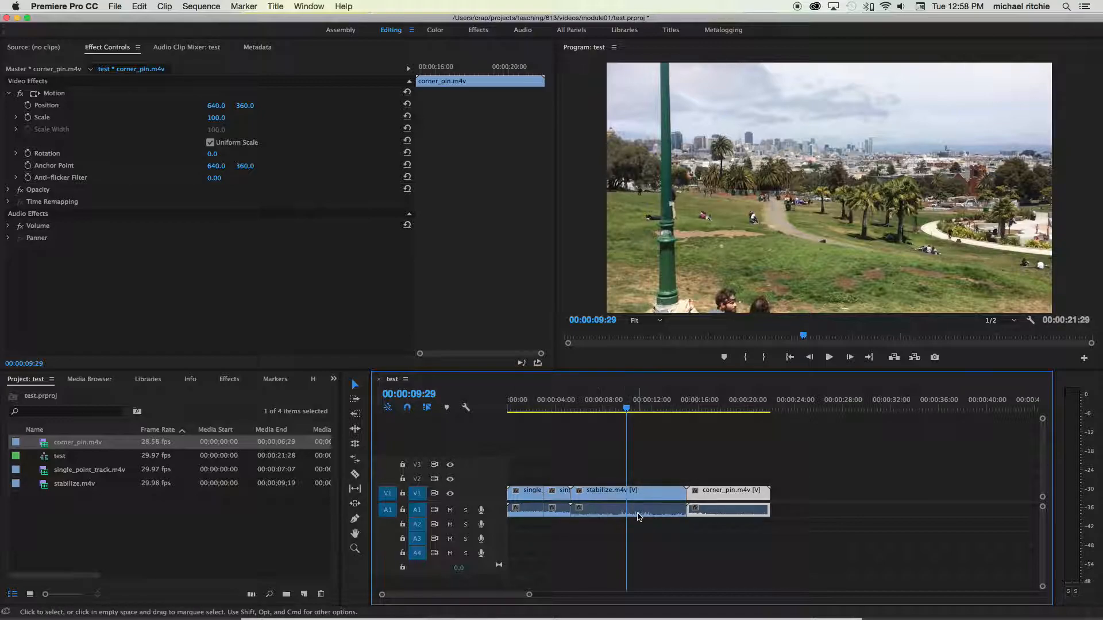
right_click(733, 513)
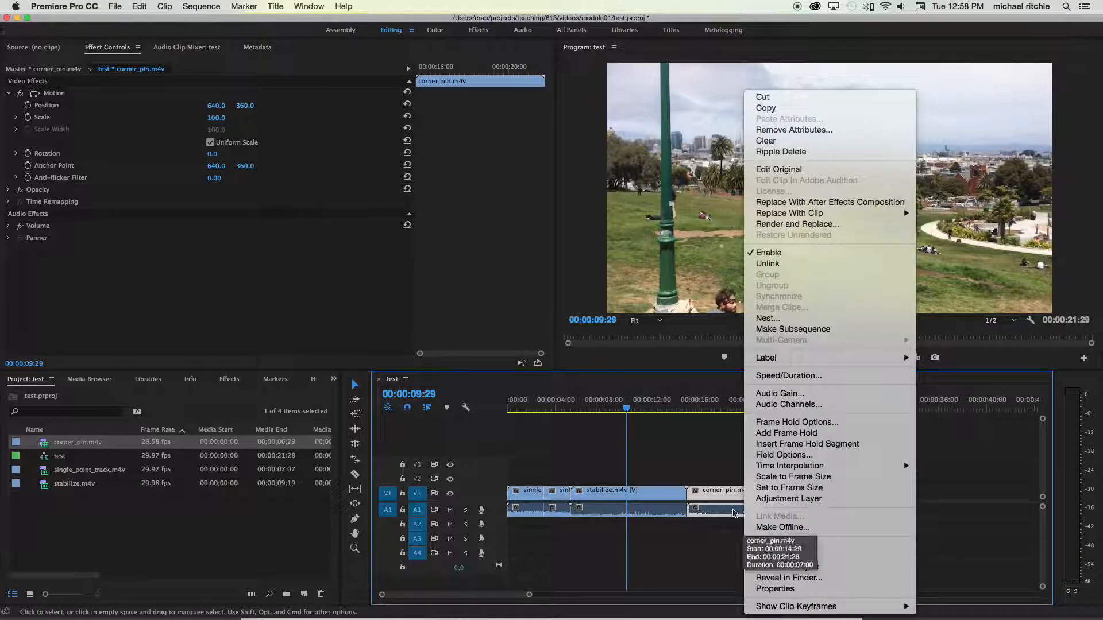
click(763, 263)
click(752, 515)
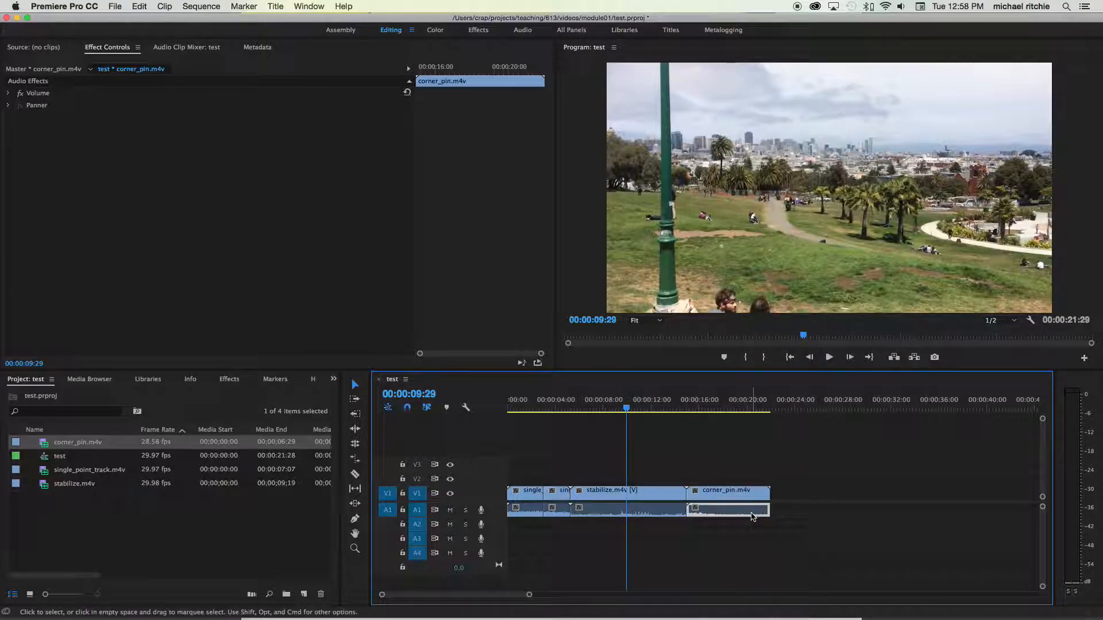
key(Delete)
- Unlink audio and video for stabilize.m4v and the two single_point_track clips
click(660, 512)
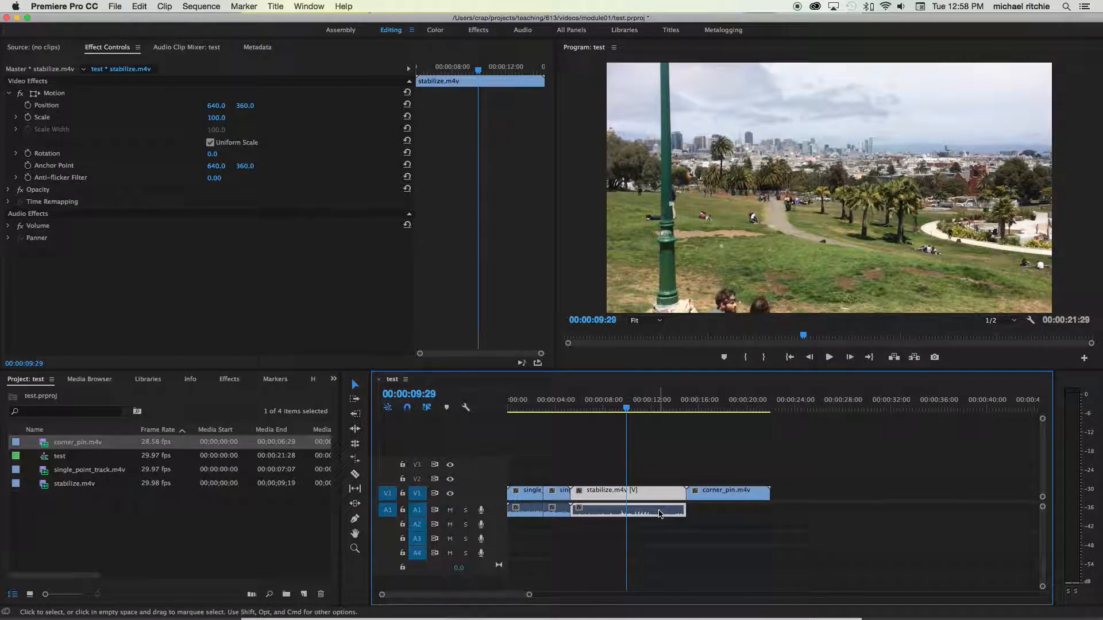
right_click(659, 511)
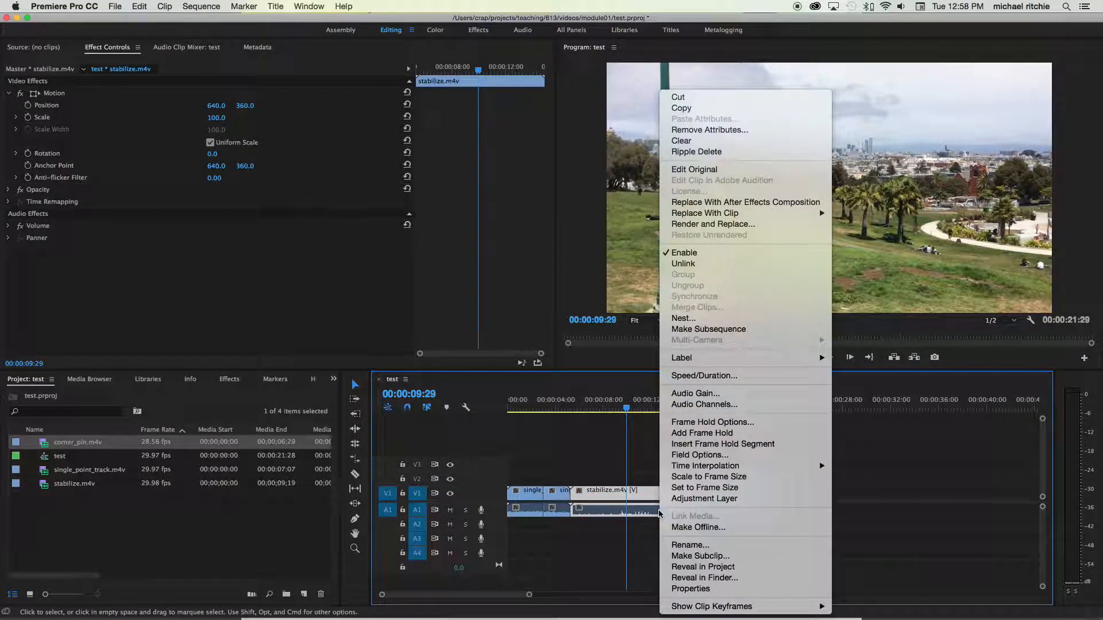
click(684, 264)
click(554, 510)
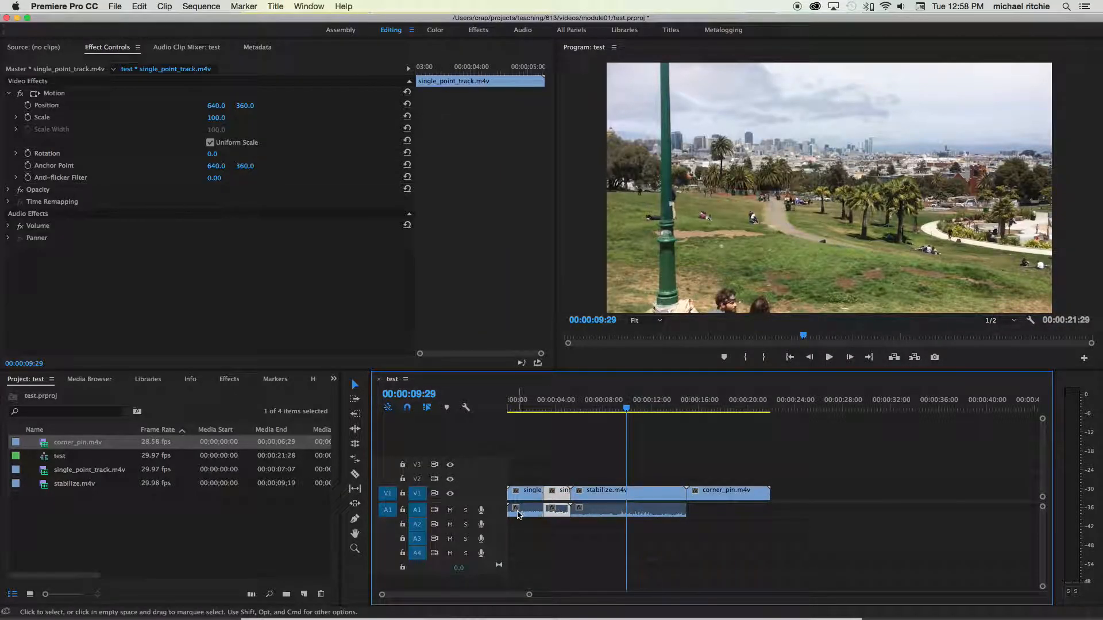
shift+click(521, 514)
right_click(561, 510)
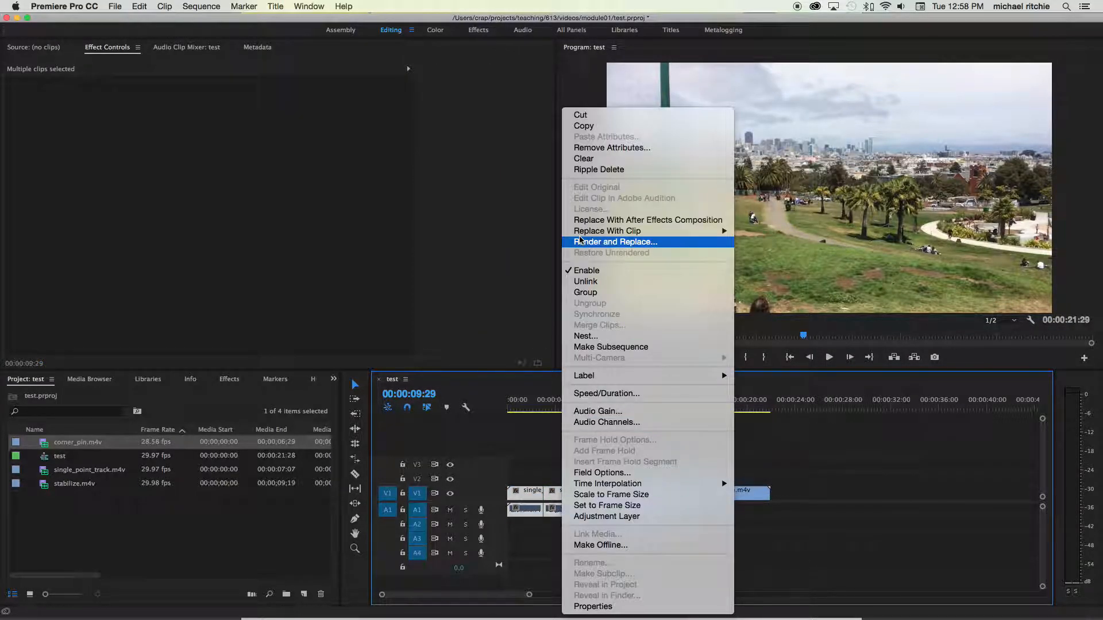
click(587, 281)
- Delete the audio portions of the three remaining clips from track A1
click(641, 515)
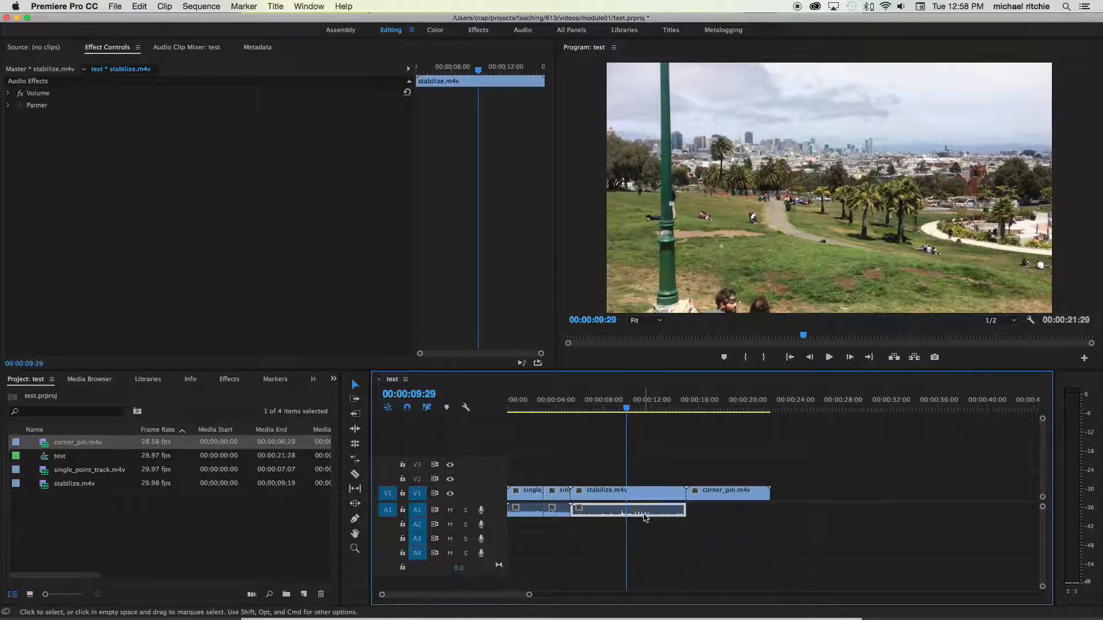
key(Delete)
click(561, 511)
key(Delete)
click(531, 512)
key(Delete)
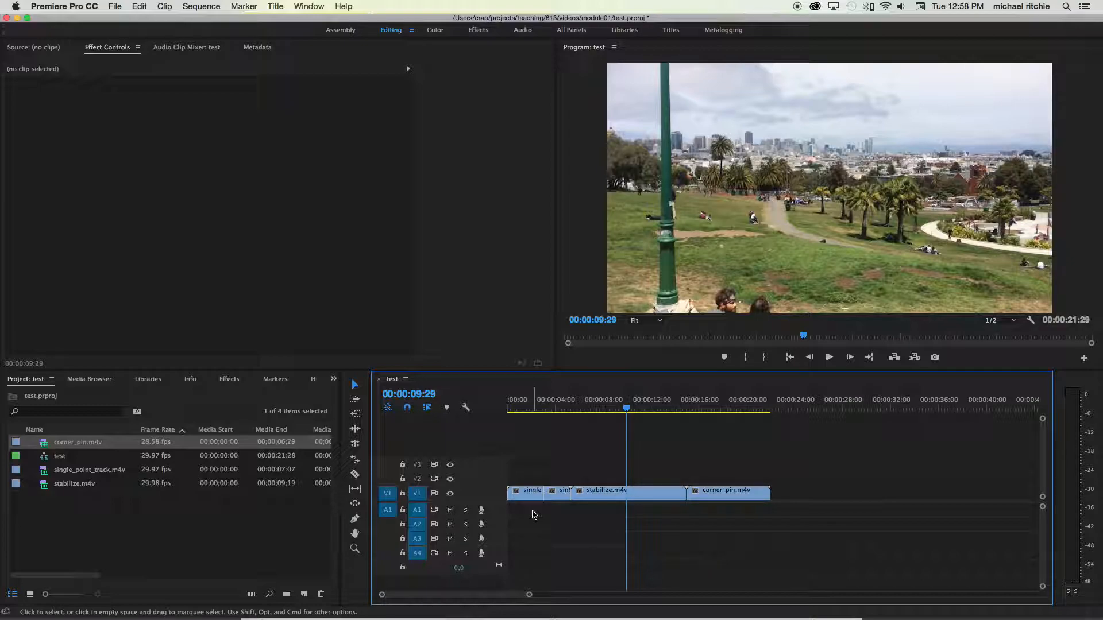
- Scrub through the sequence and select the clips to review the edit
drag(626, 409, 580, 412)
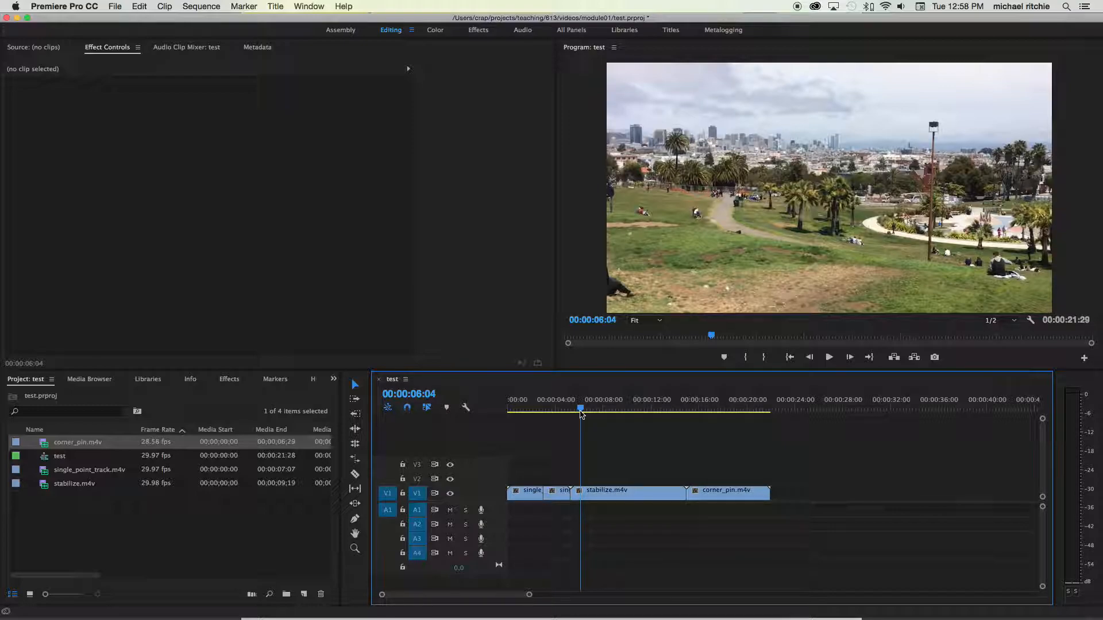
mouse_move(581, 414)
mouse_down()
mouse_move(537, 412)
mouse_move(628, 413)
mouse_move(600, 419)
mouse_up()
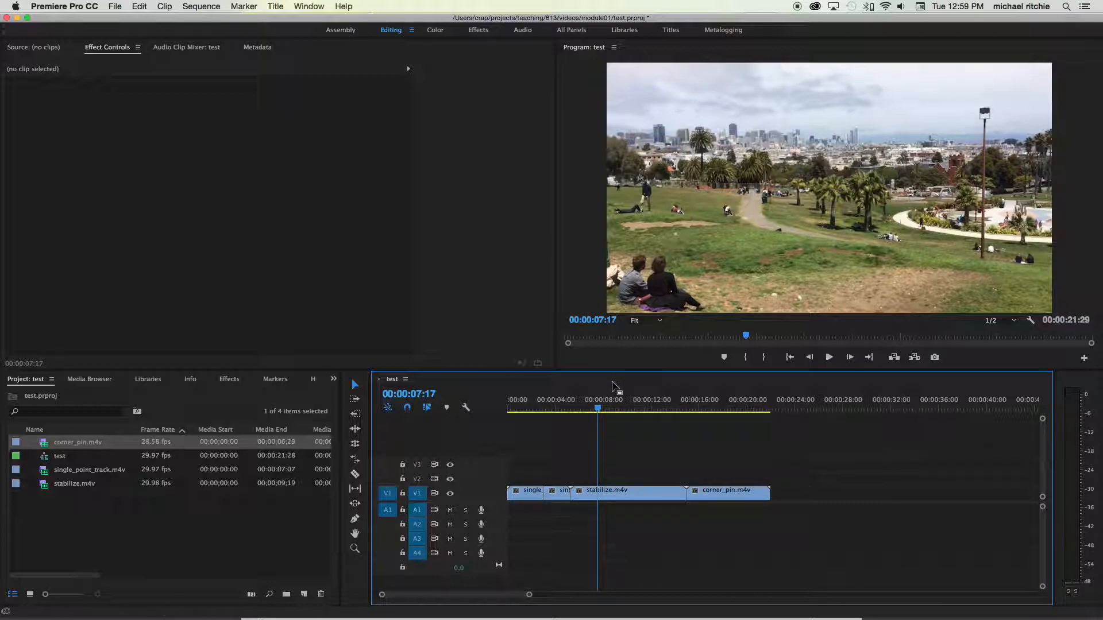
click(598, 408)
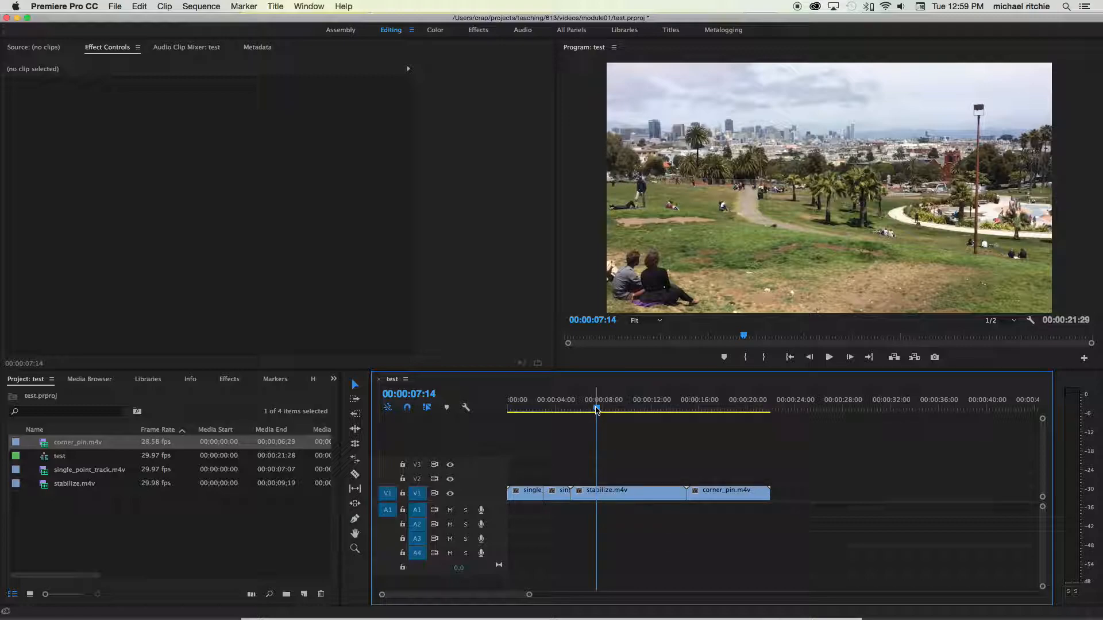
drag(597, 410, 578, 411)
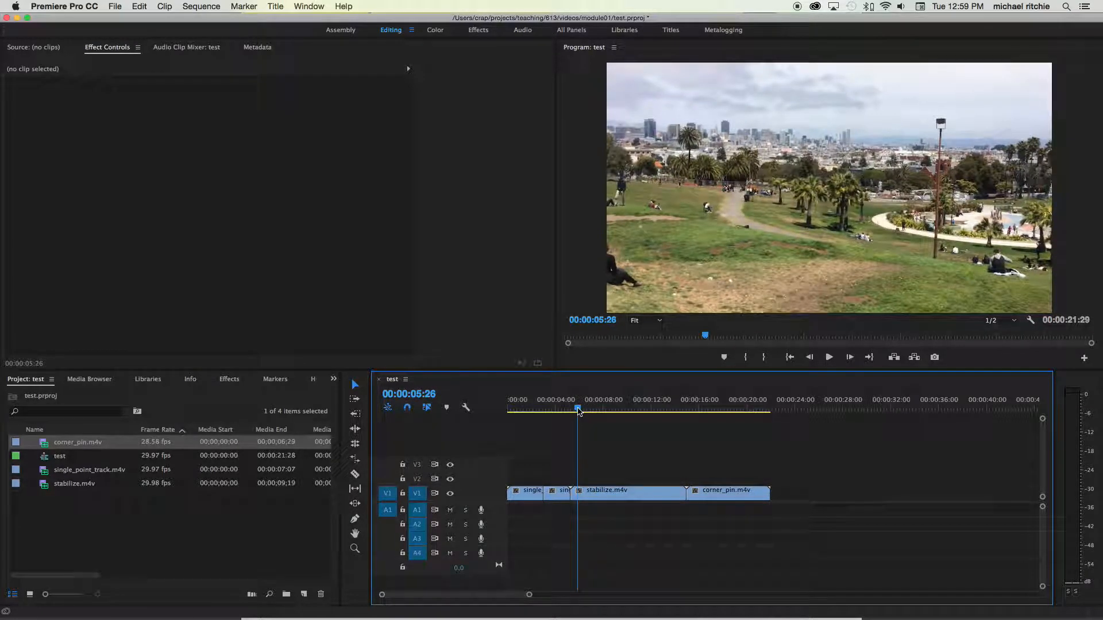
click(592, 497)
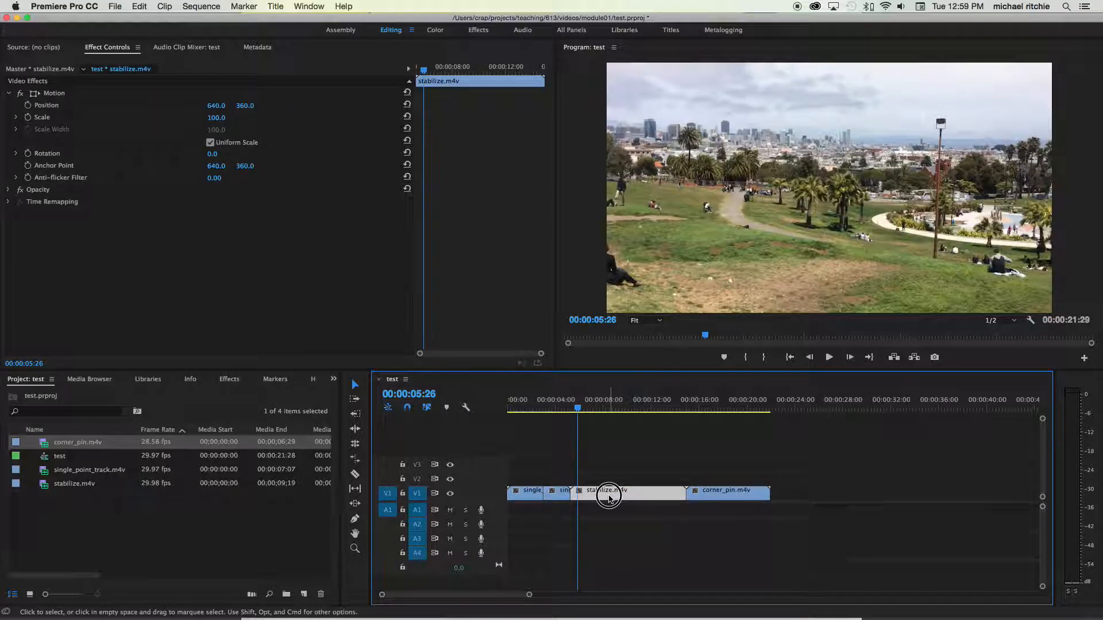
click(555, 493)
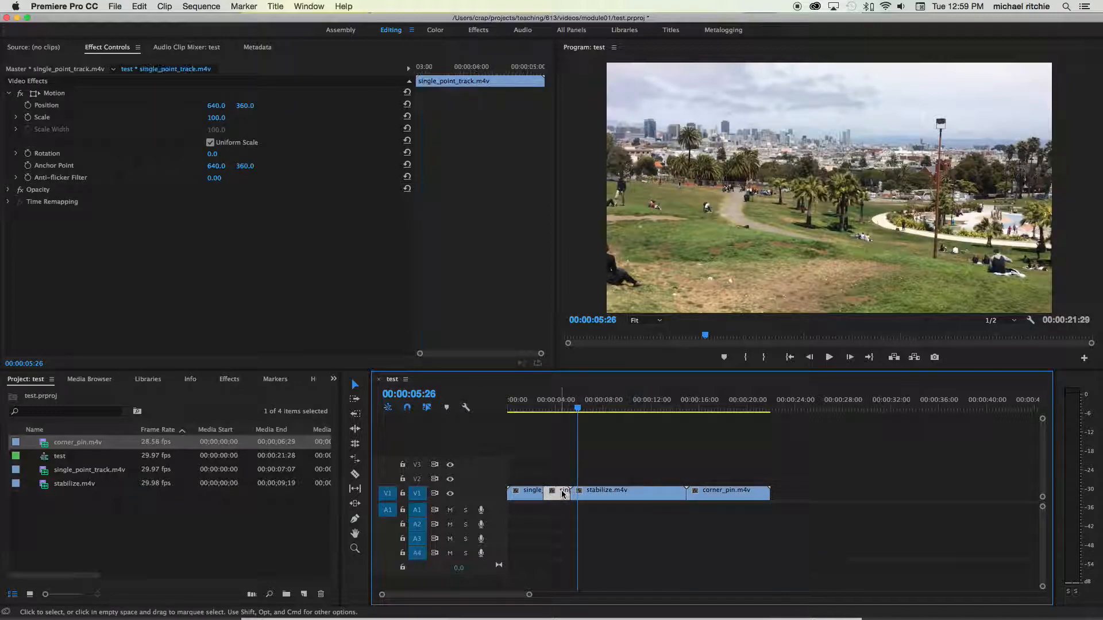
drag(584, 412, 678, 428)
click(647, 492)
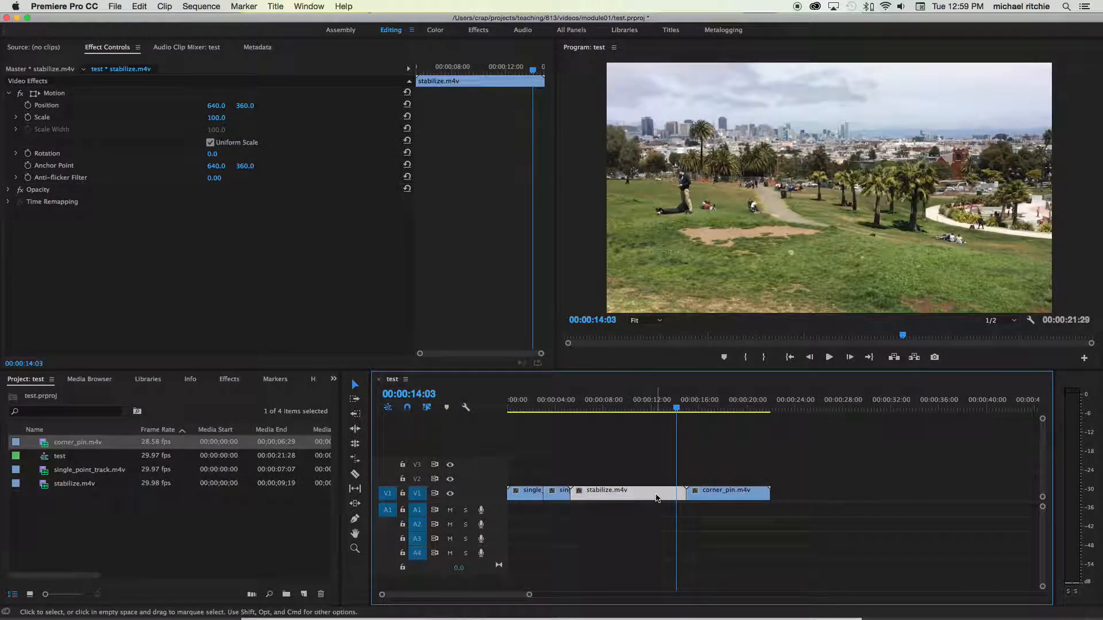
- Move the corner_pin.m4v clip up to track V2 so it overlaps the end of stabilize.m4v
click(724, 497)
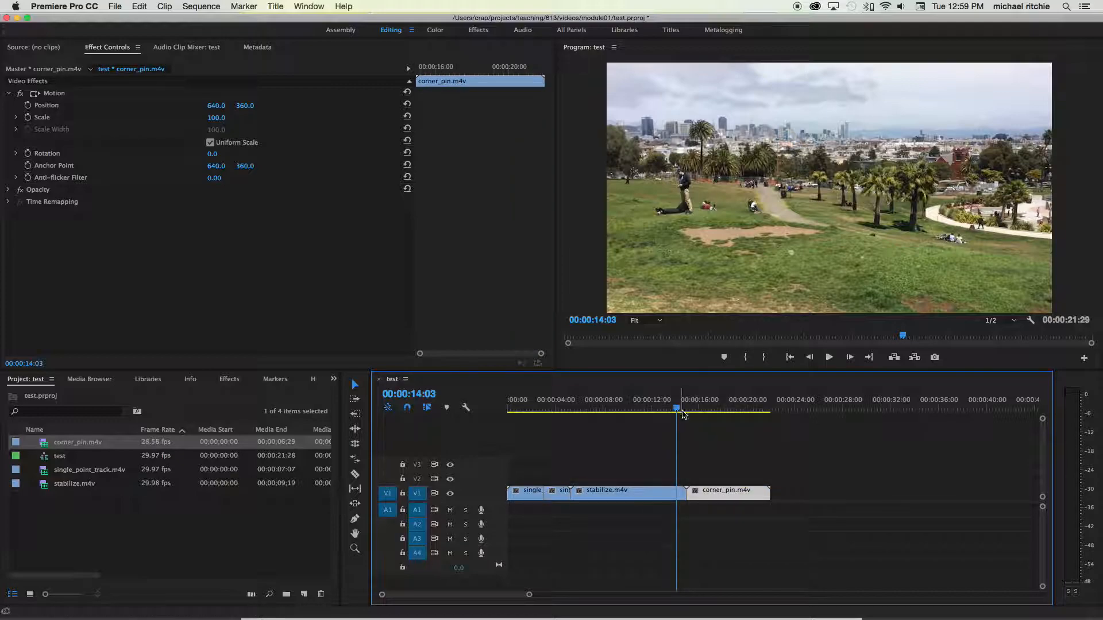
mouse_move(680, 422)
mouse_down()
mouse_move(693, 414)
mouse_move(670, 414)
mouse_move(702, 417)
mouse_move(660, 415)
mouse_move(692, 414)
mouse_move(670, 416)
mouse_up()
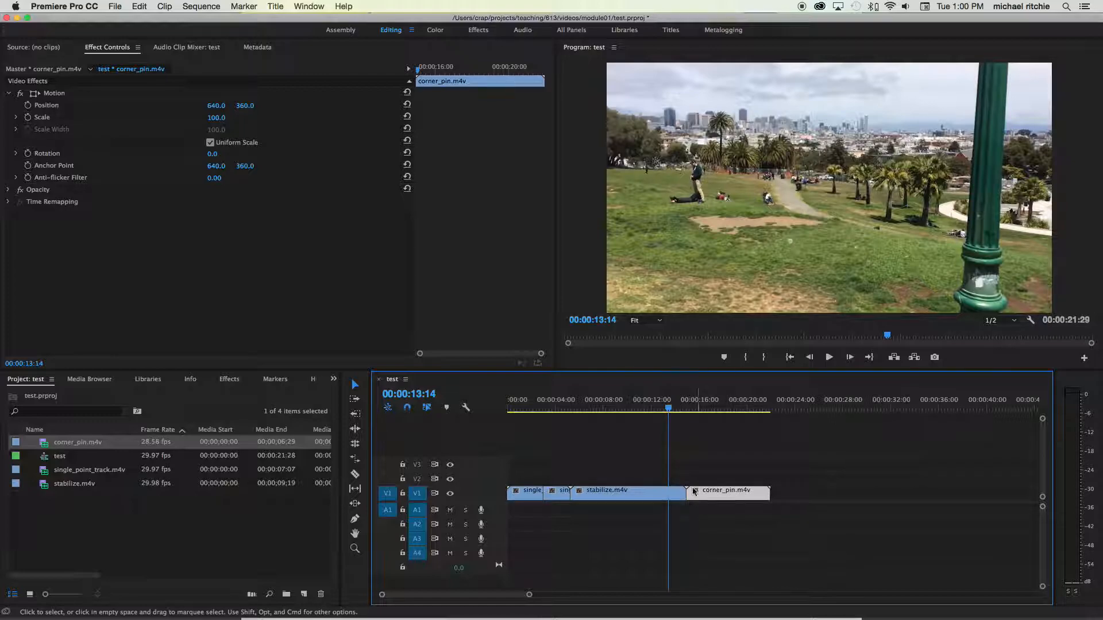
click(726, 494)
drag(723, 495, 698, 486)
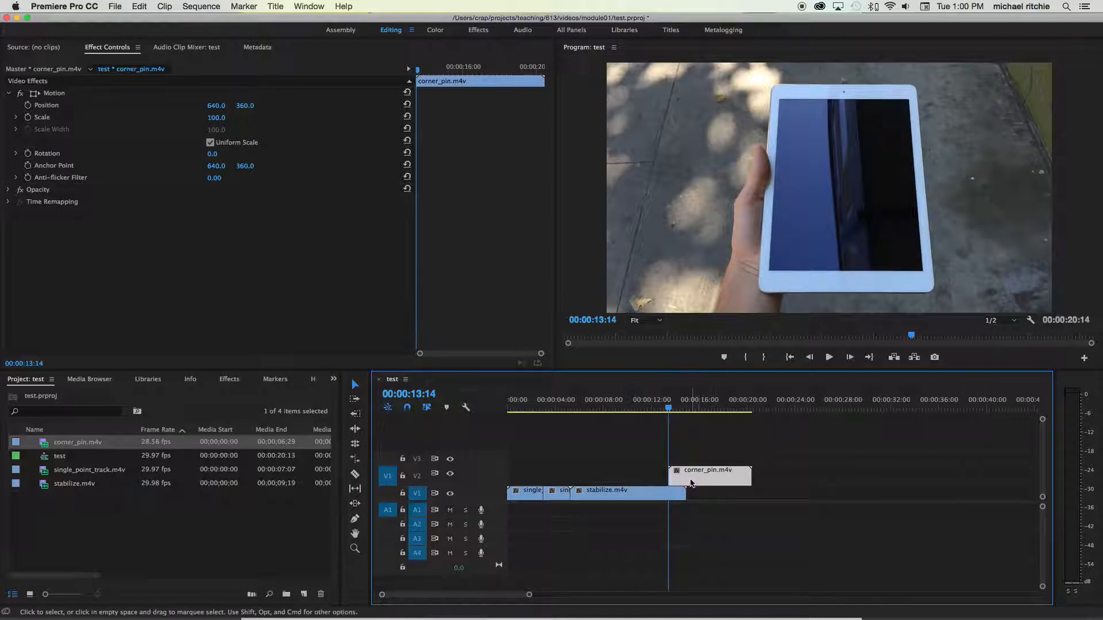
- At the start of the corner_pin clip, set an Opacity keyframe at 0.0%
mouse_move(666, 407)
mouse_down()
mouse_move(657, 410)
mouse_move(685, 411)
mouse_move(667, 410)
mouse_up()
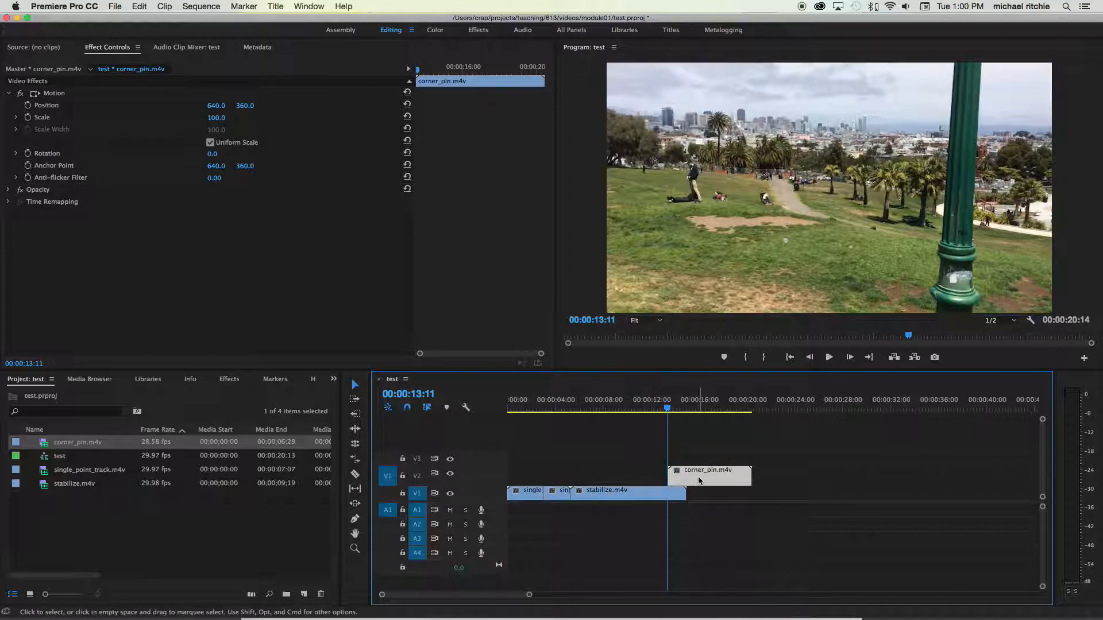
drag(669, 413, 670, 412)
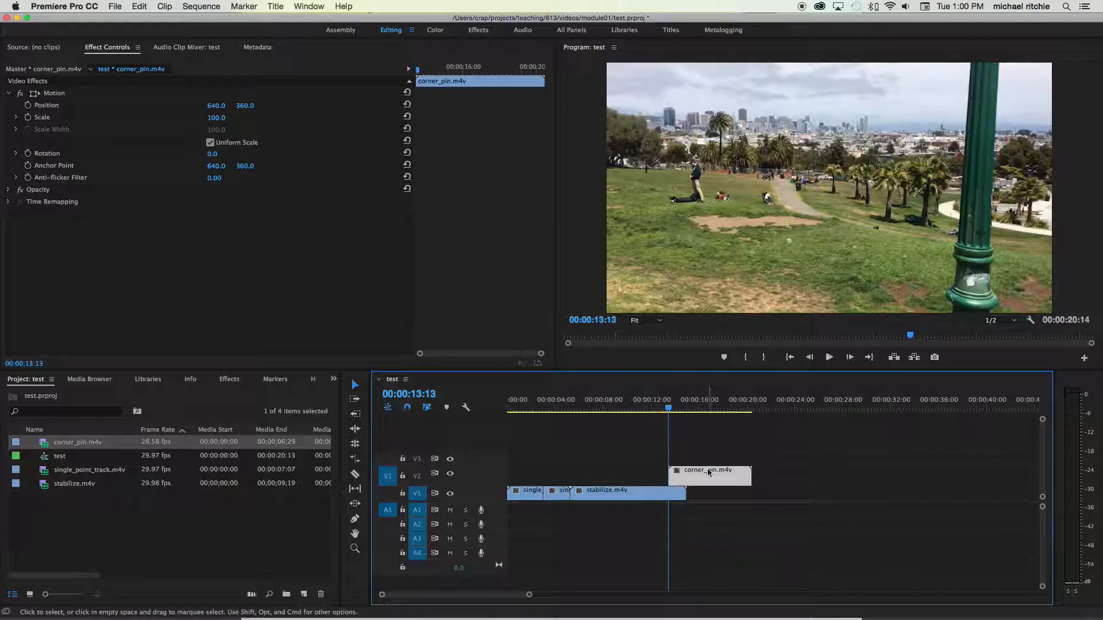
click(688, 465)
click(691, 473)
double_click(691, 473)
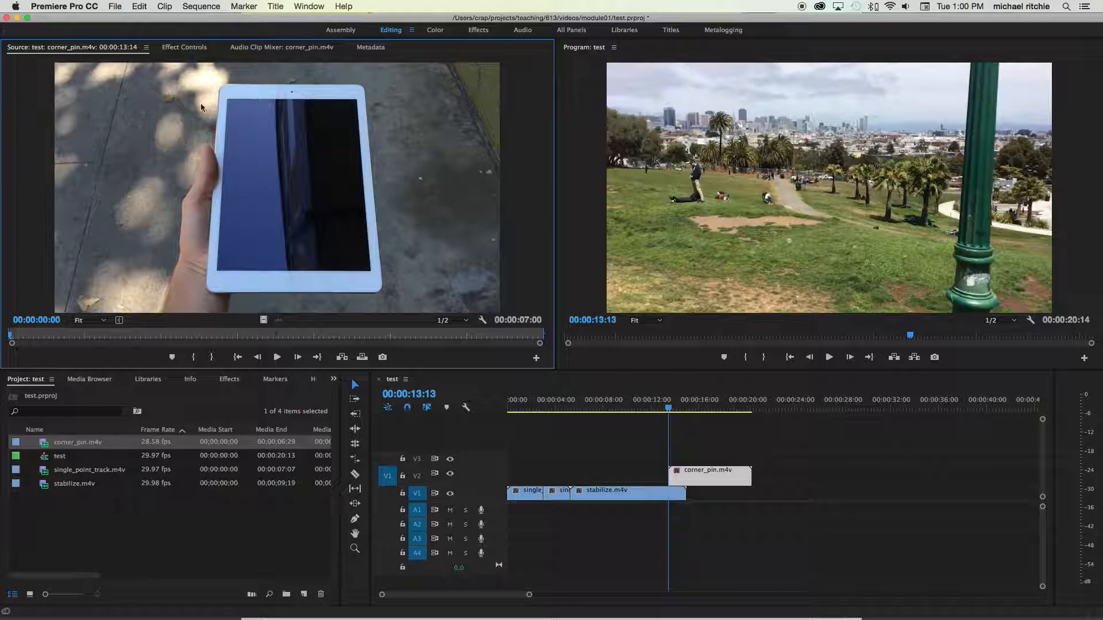
click(172, 50)
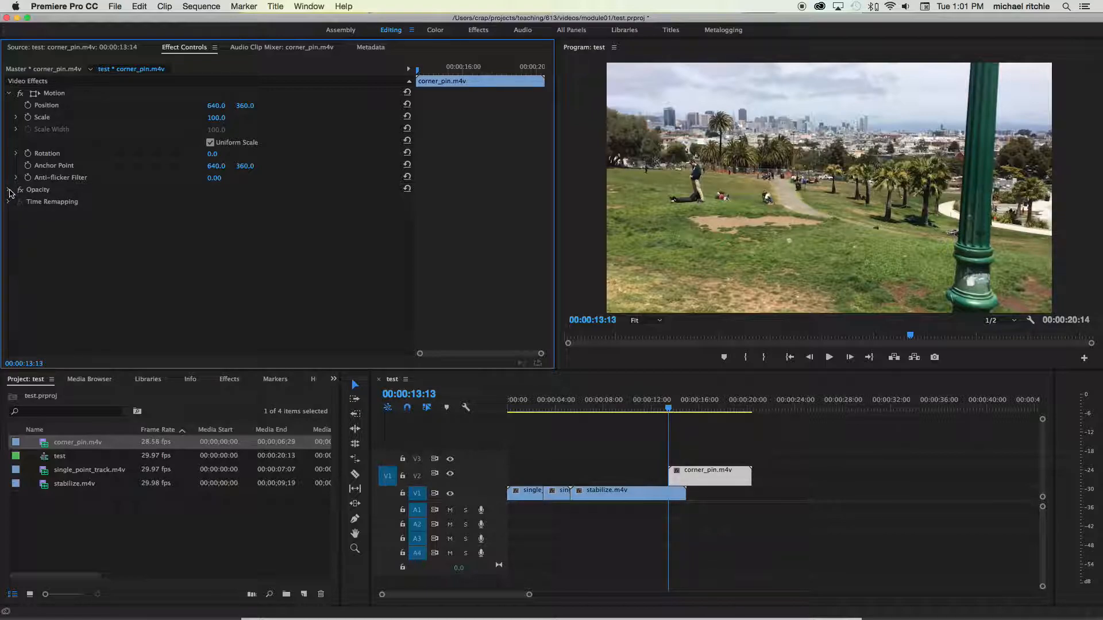
click(8, 190)
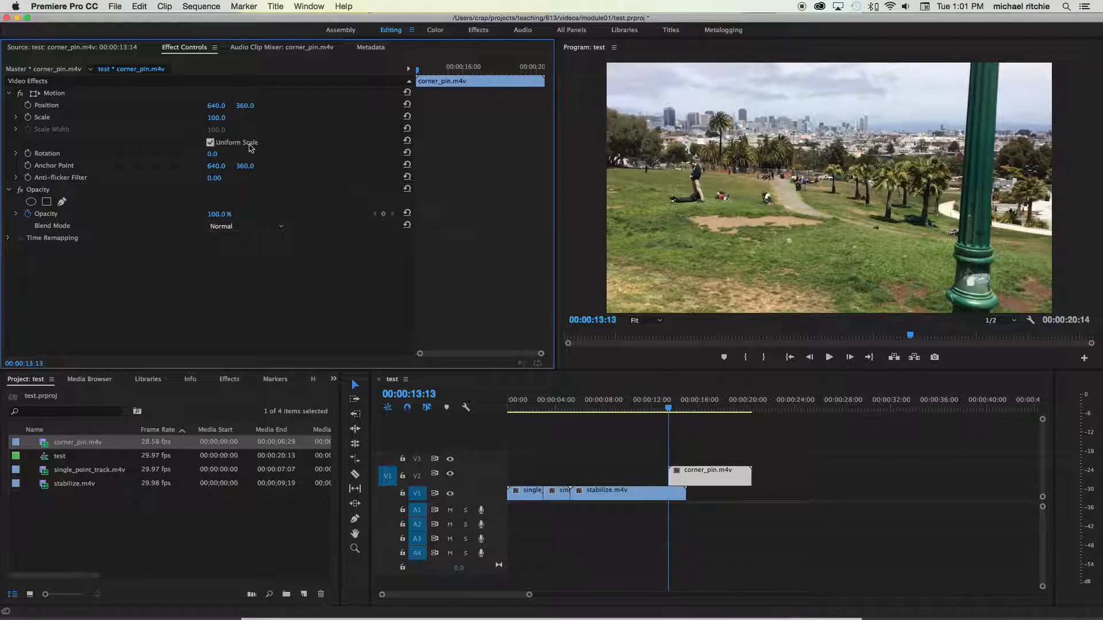
click(211, 214)
click(169, 214)
click(211, 214)
click(223, 201)
drag(218, 214, 212, 214)
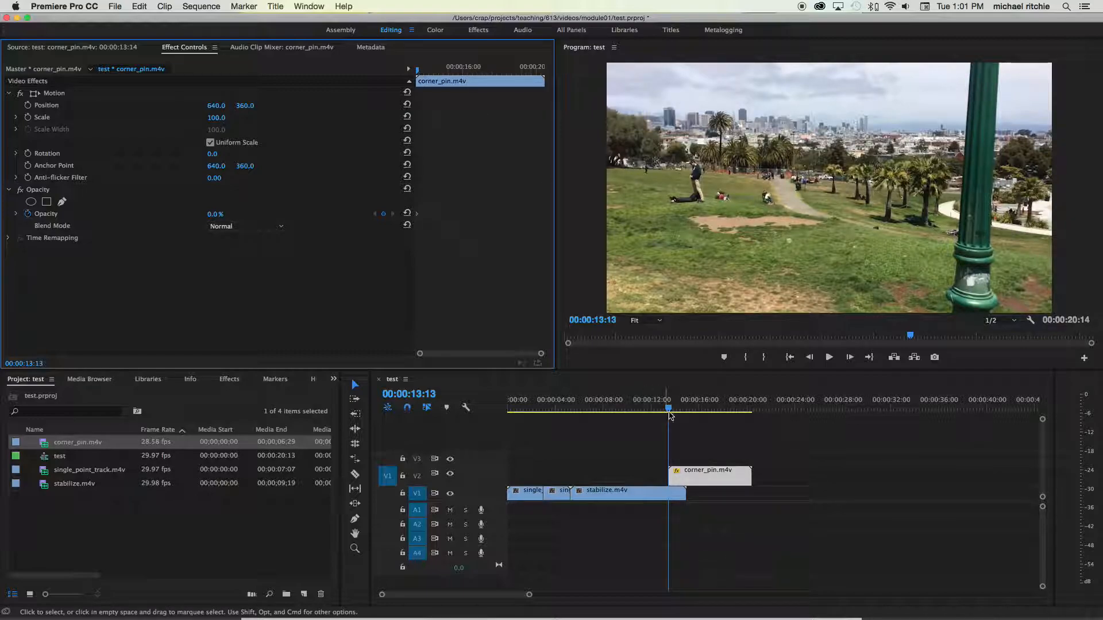
- Move the playhead ahead to 00:00:14:26 and set Opacity to 100.0% to finish the fade-in
drag(669, 409, 687, 409)
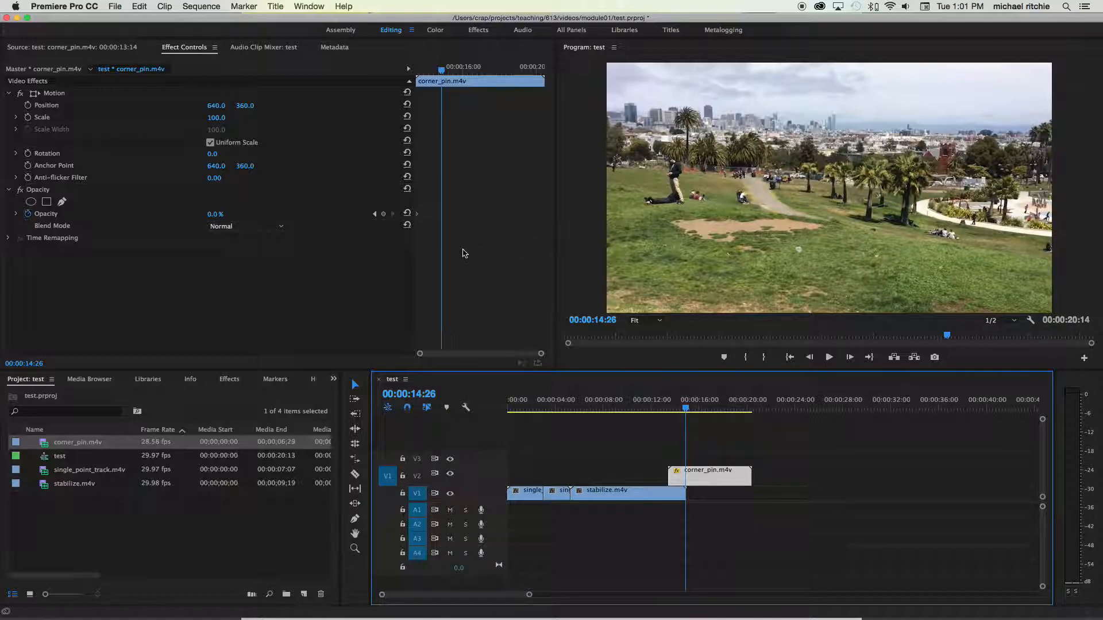
drag(213, 216, 272, 215)
mouse_move(685, 406)
mouse_down()
mouse_move(667, 407)
mouse_move(699, 411)
mouse_up()
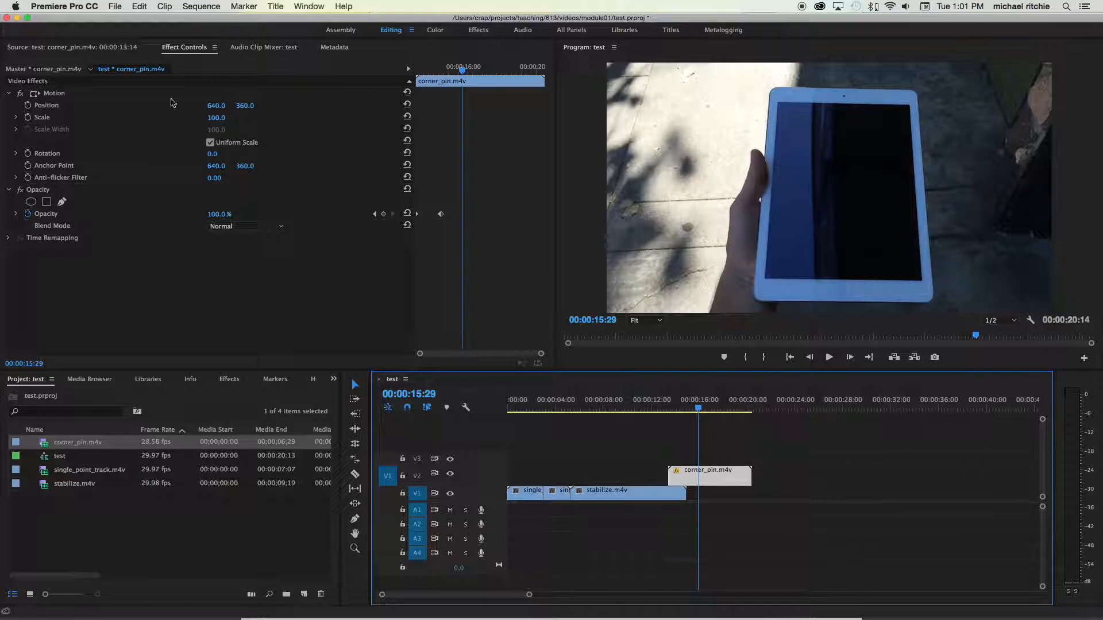
drag(643, 409, 716, 419)
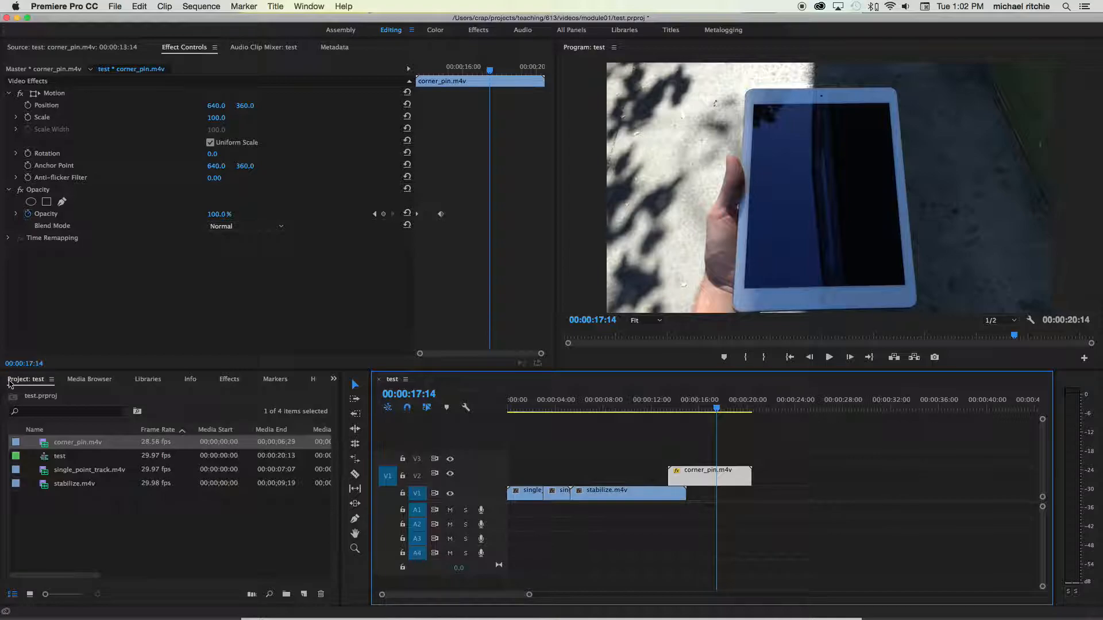
- Search the effects for shadow and apply Shadow/Highlight to the corner_pin clip
click(228, 381)
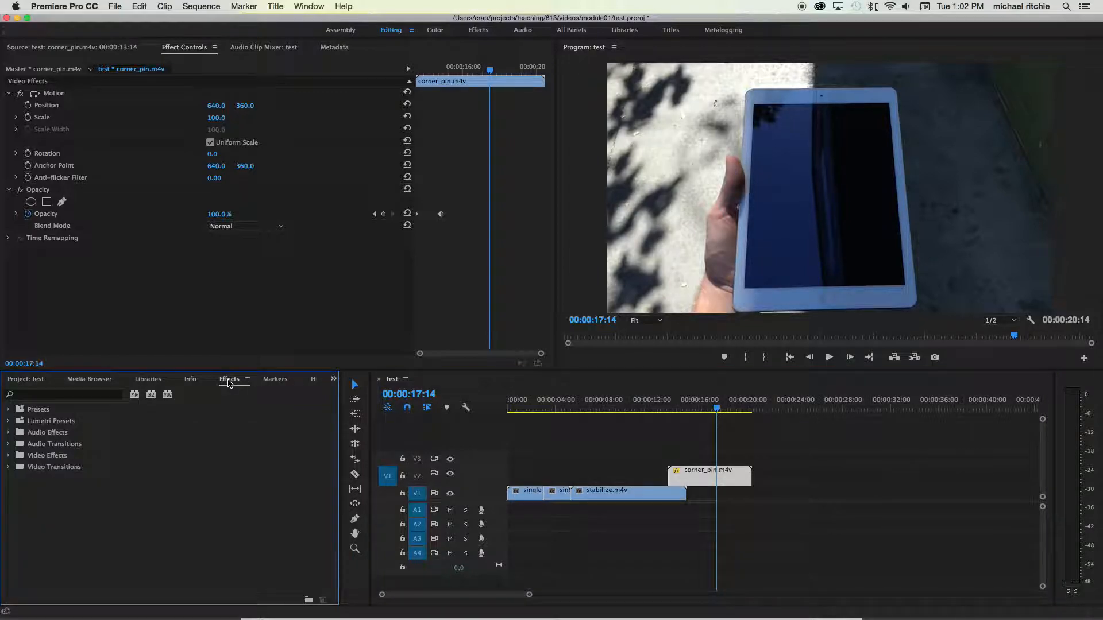
click(61, 396)
text(shadw)
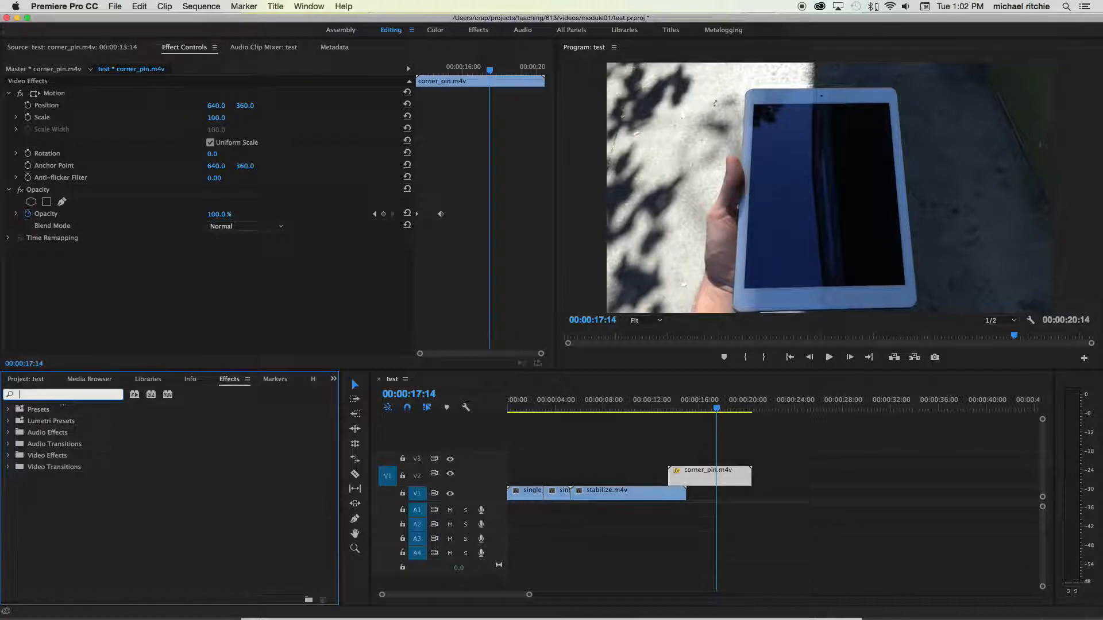
key(BackSpace)
text(ow)
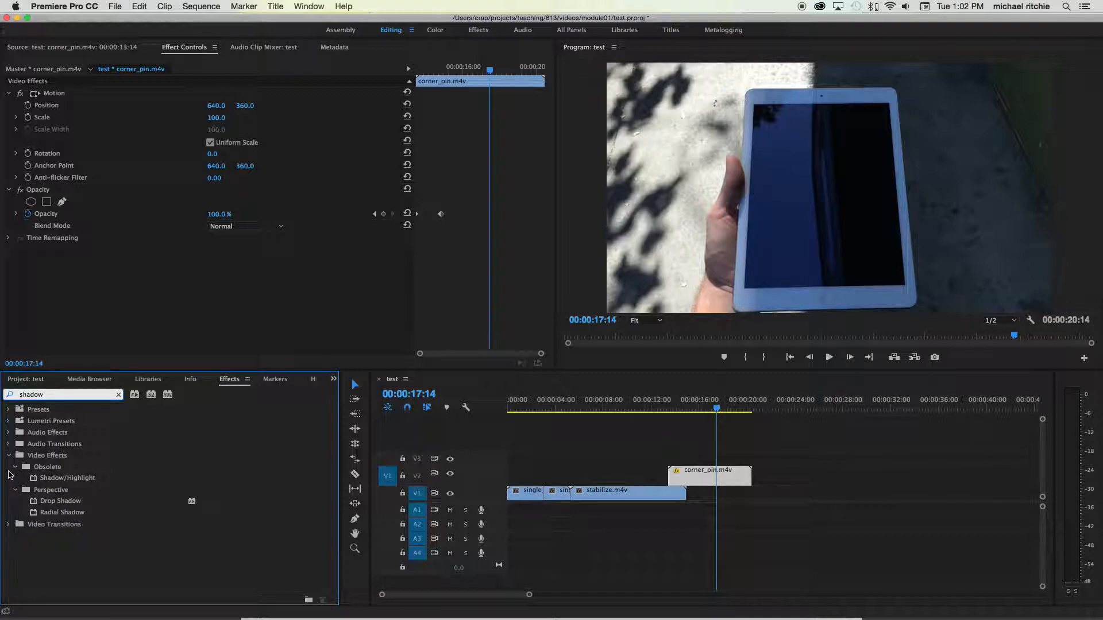
click(55, 459)
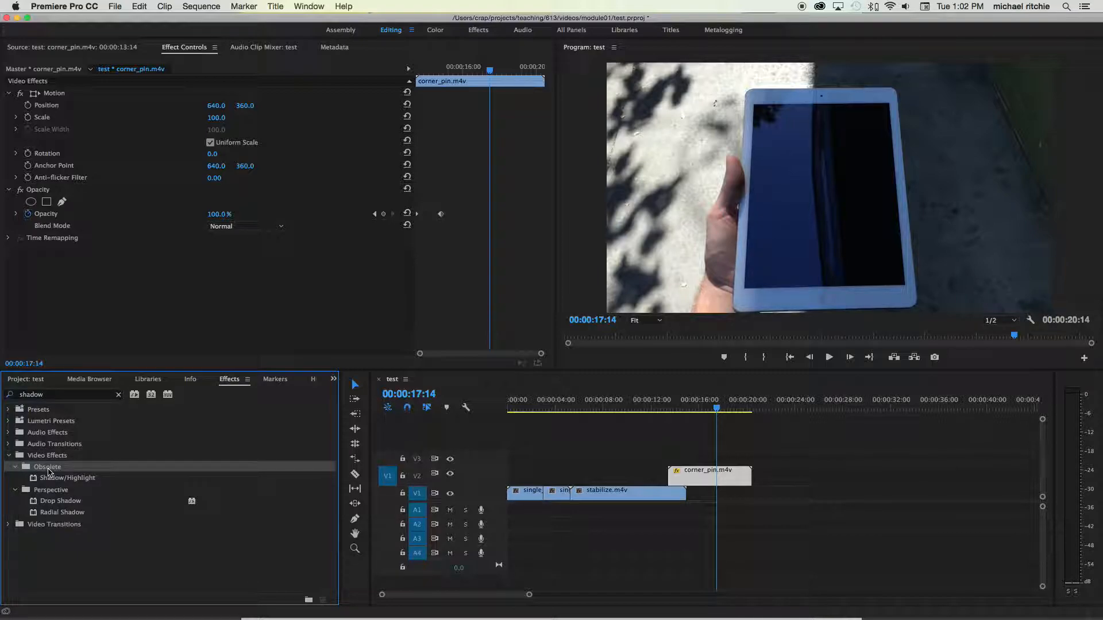
click(63, 479)
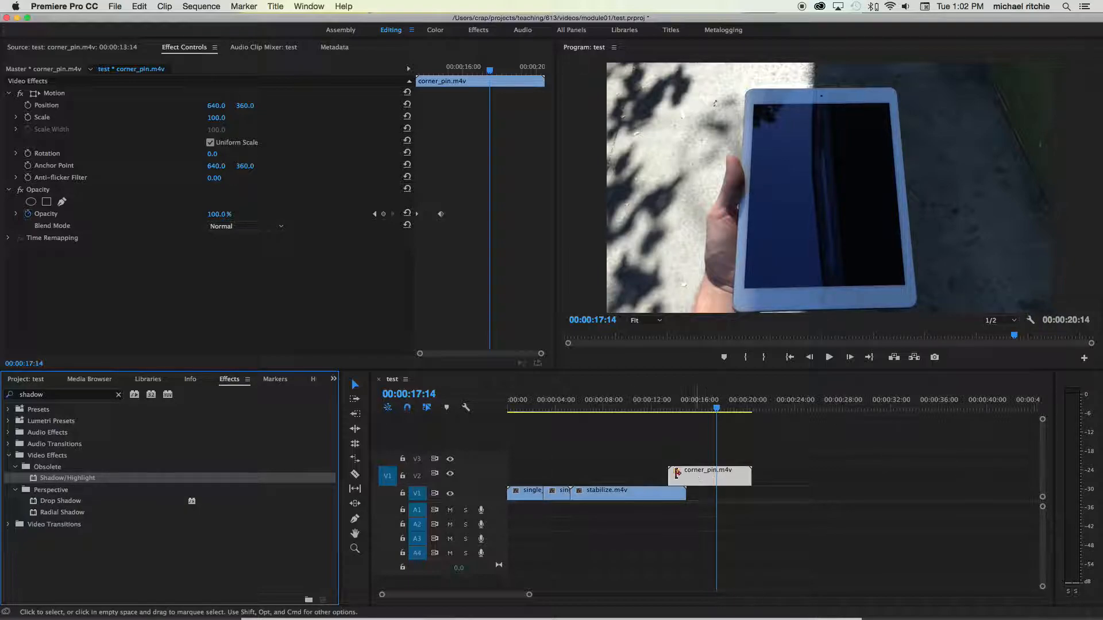
drag(44, 478, 699, 476)
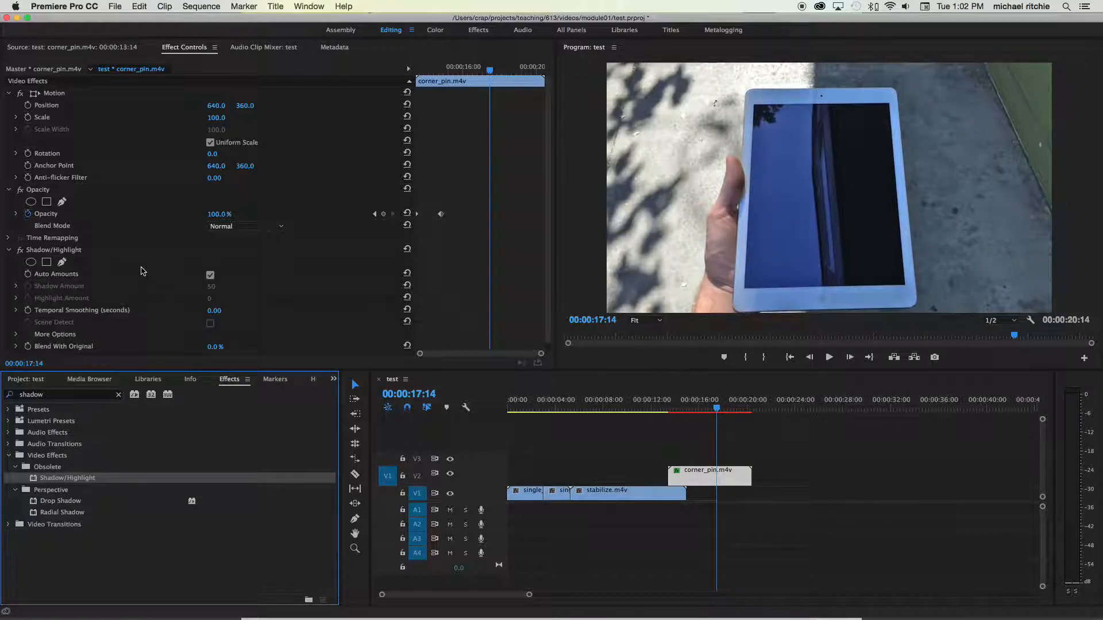
- Toggle the Shadow/Highlight effect off and on to compare the clip with and without it
click(10, 190)
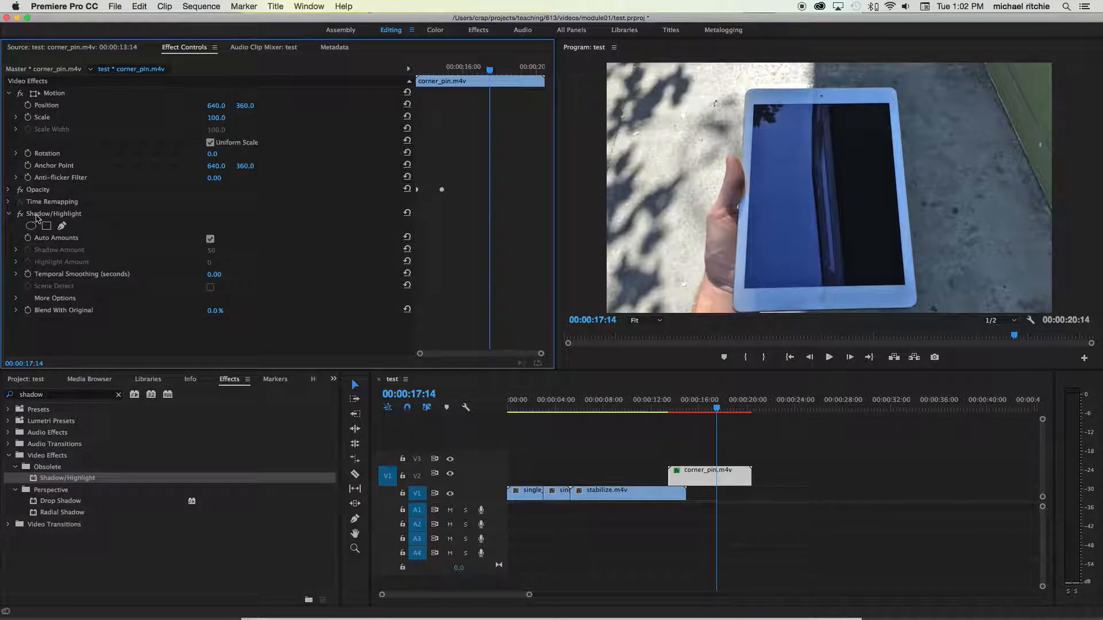
click(20, 215)
click(20, 214)
click(20, 215)
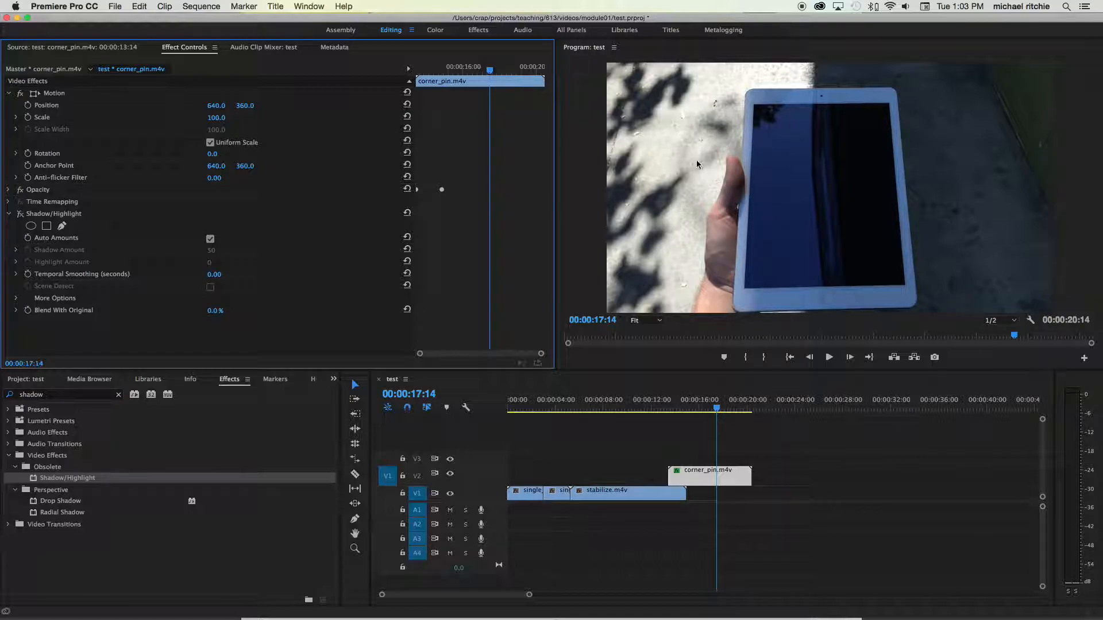
click(20, 214)
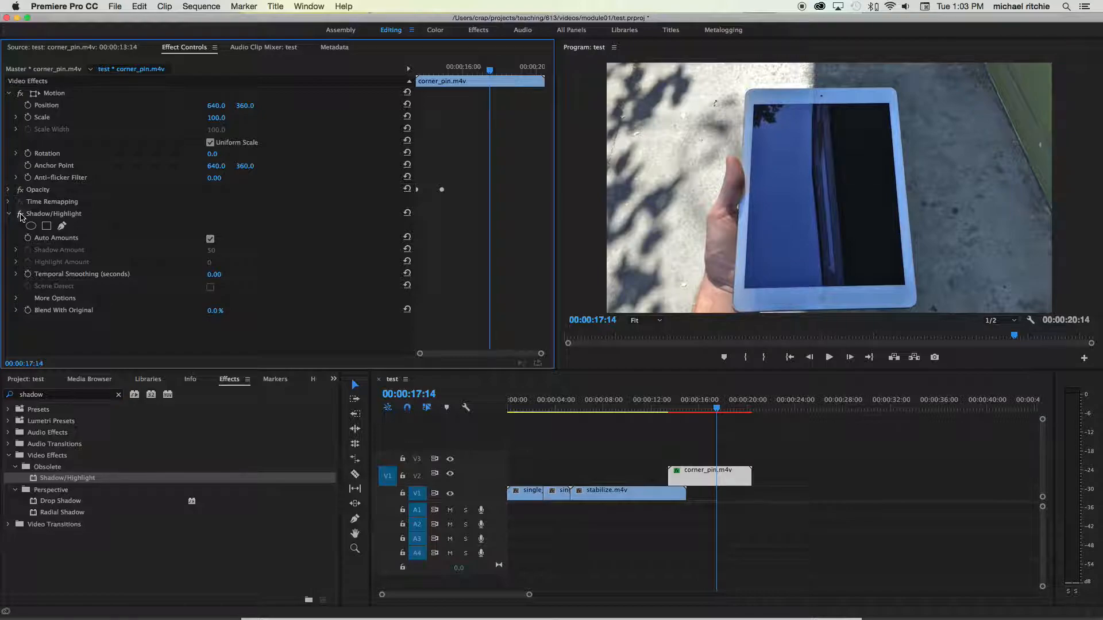